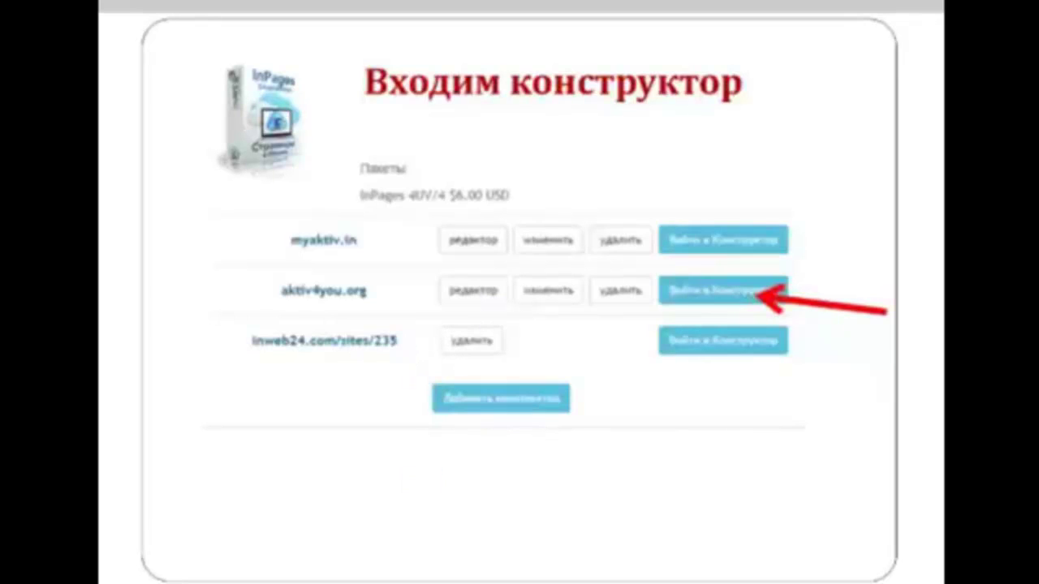
key("Right")
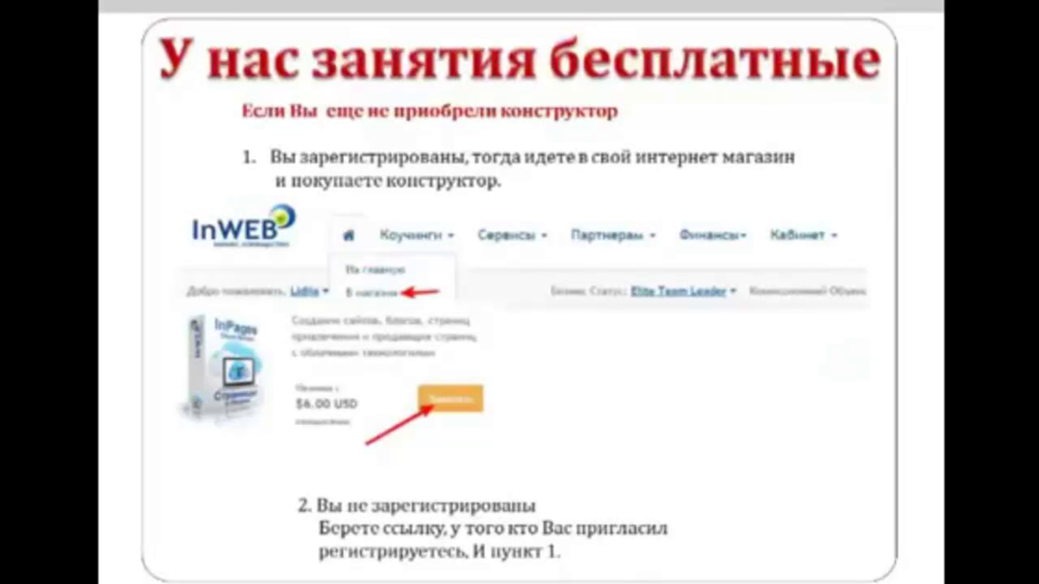
key("Left")
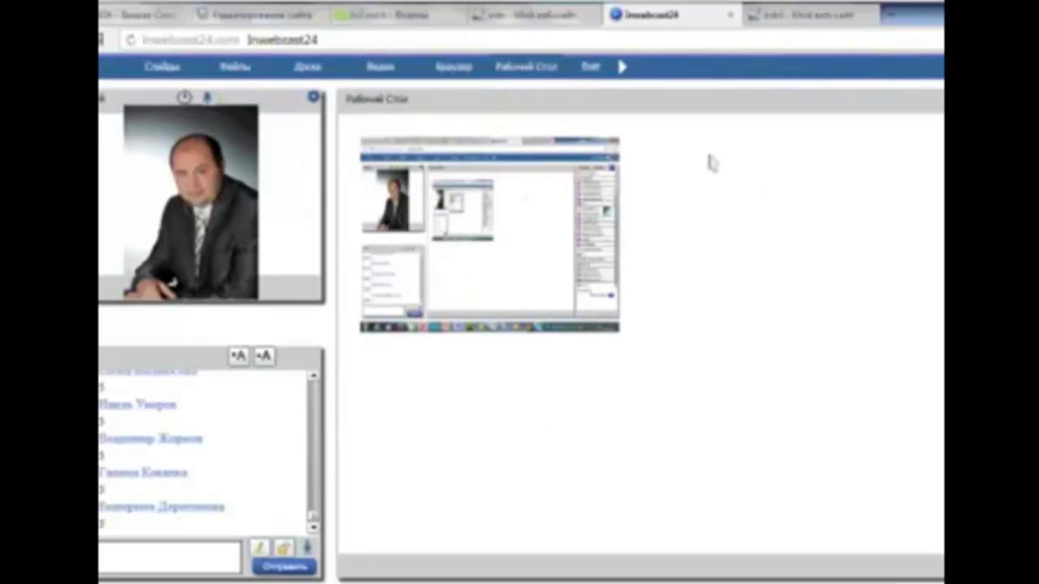
Close the expired site editor tab and open the constructor for aktiv4you.org from the InWEB24 service page.
left_click(523, 16)
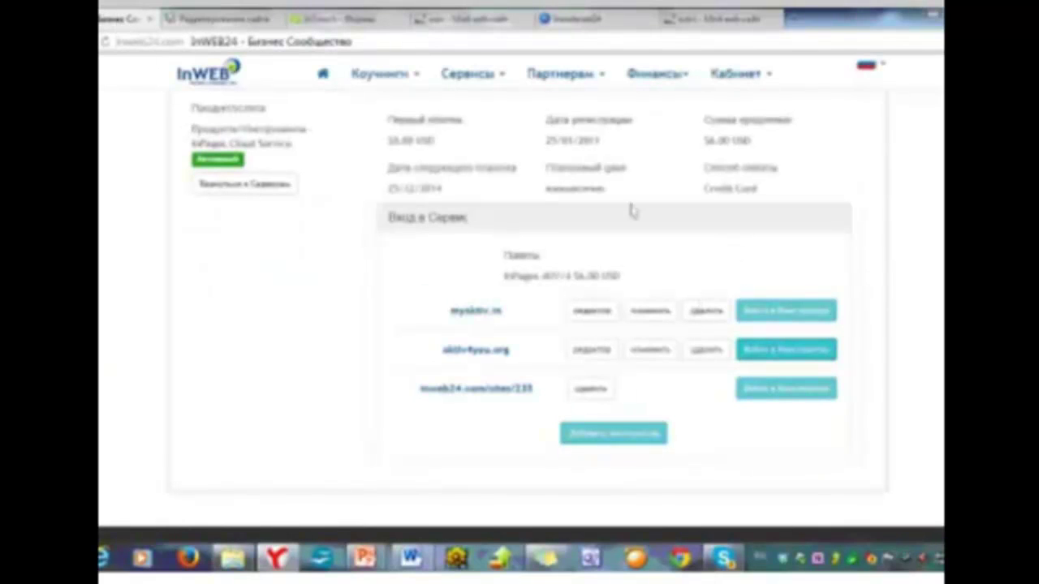
left_click(762, 356)
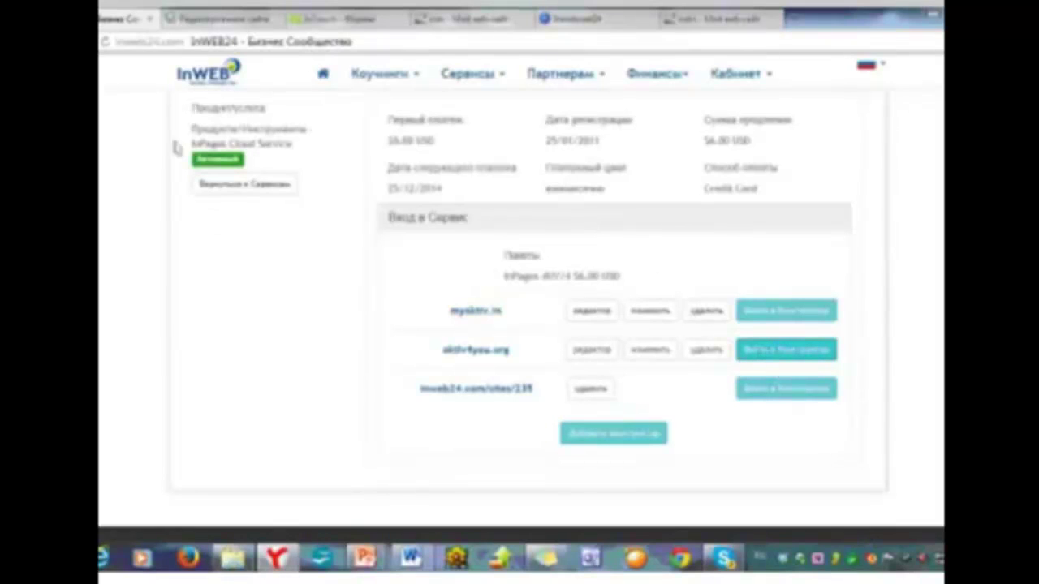
left_click(209, 24)
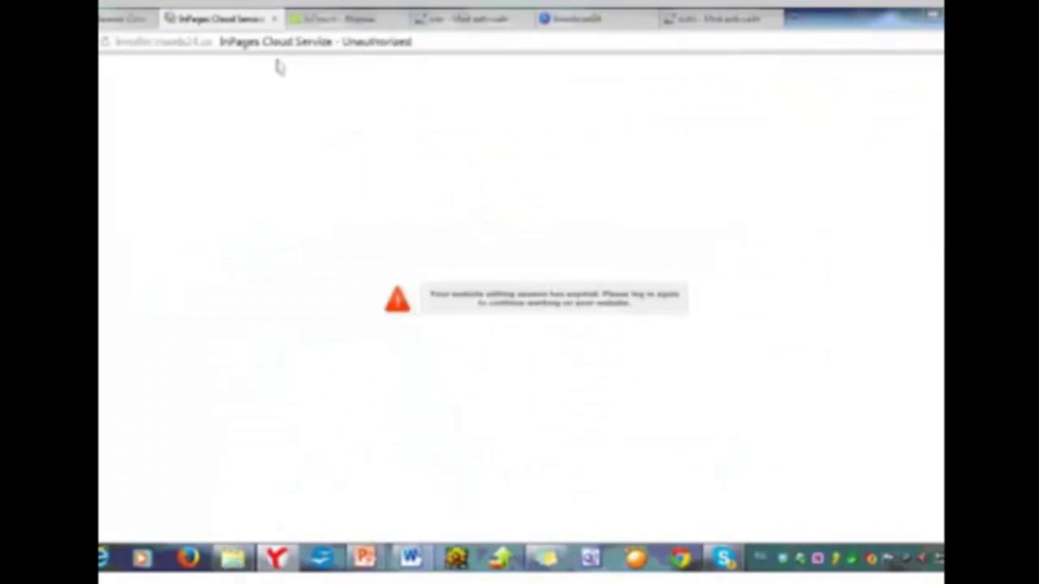
left_click(274, 19)
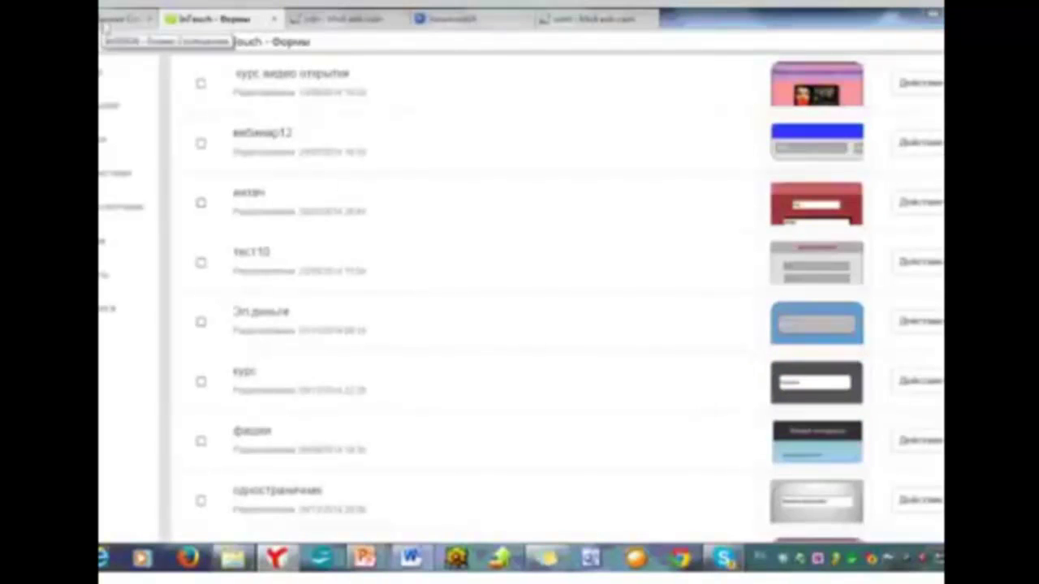
left_click(106, 23)
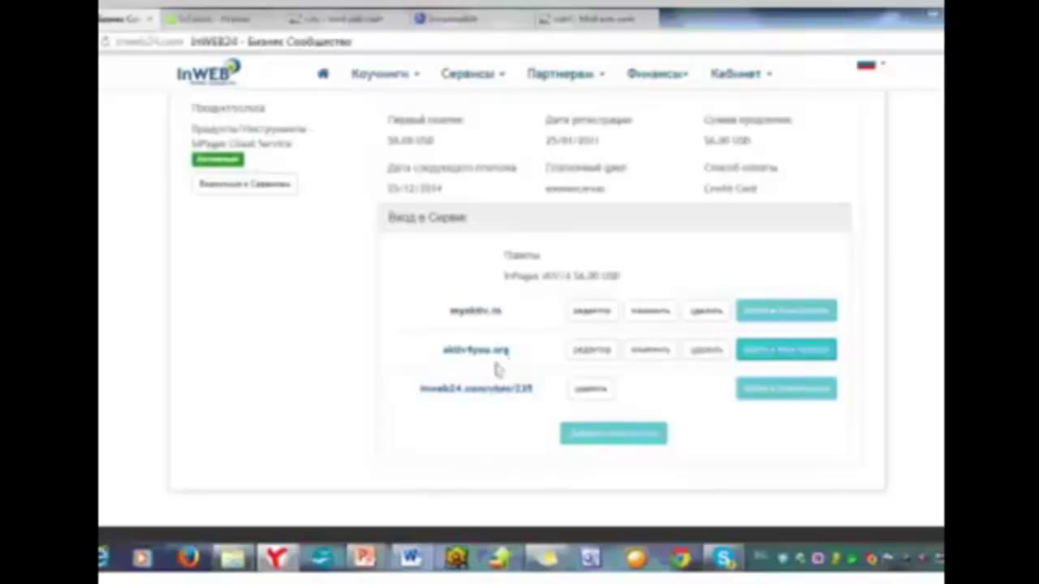
left_click(784, 354)
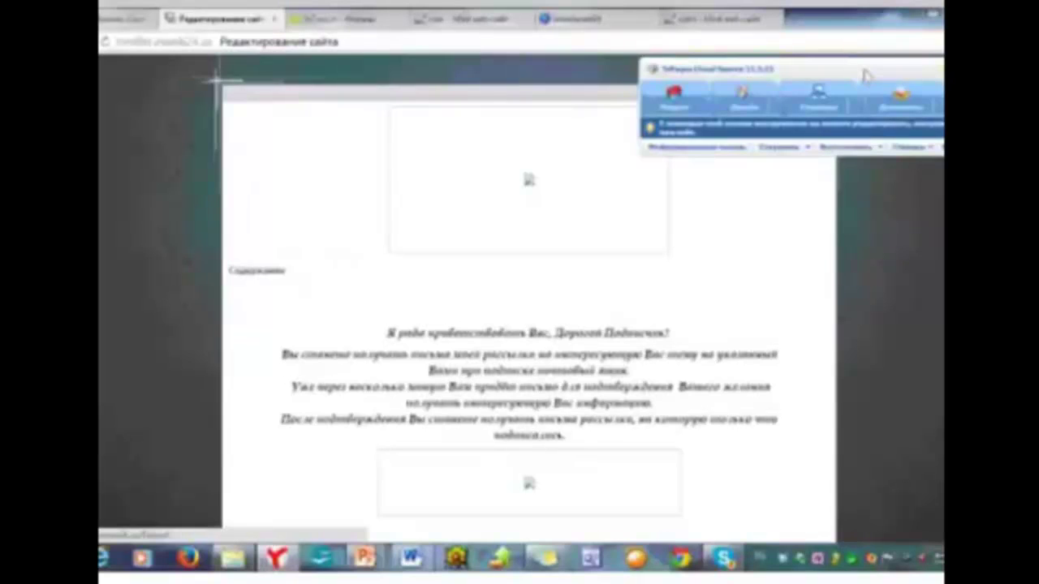
Move the floating editor panel fully into view over the page, collapse it and expand it again.
left_click_drag(865, 74, 891, 199)
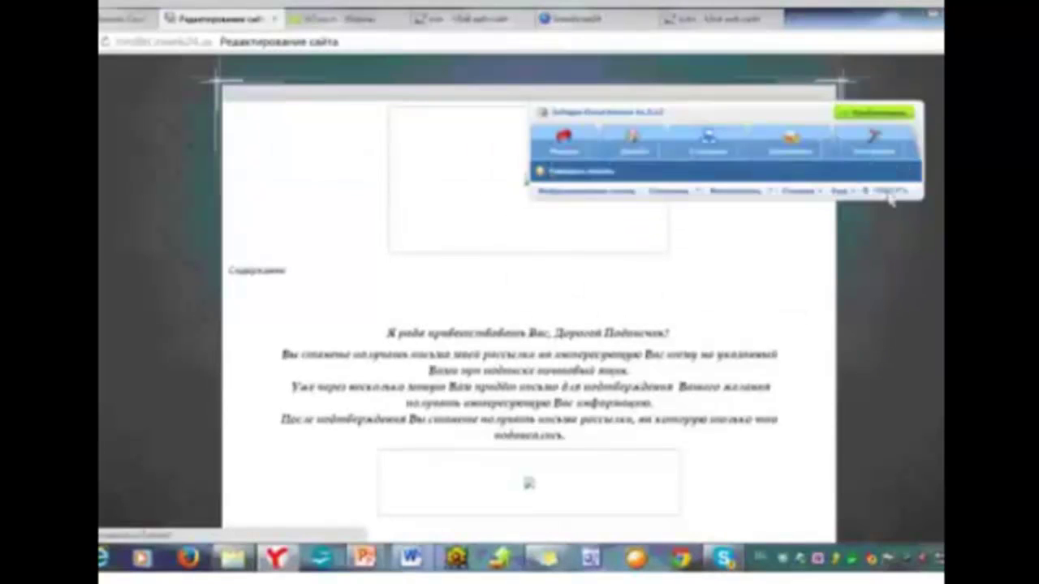
left_click(890, 194)
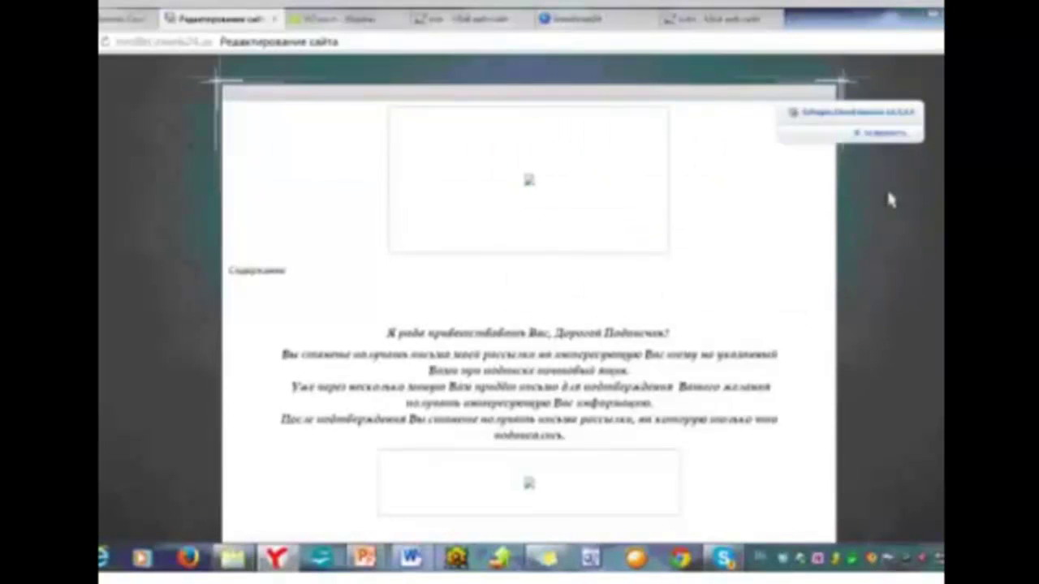
left_click(881, 134)
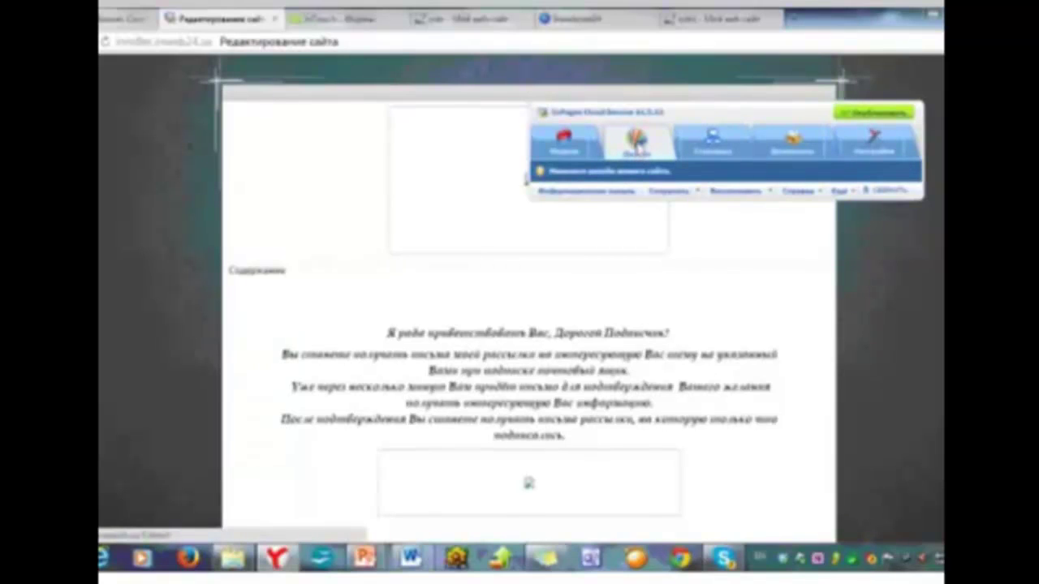
Examine the standard design templates available for the site, without applying any, and collapse the editor panel.
left_click(637, 144)
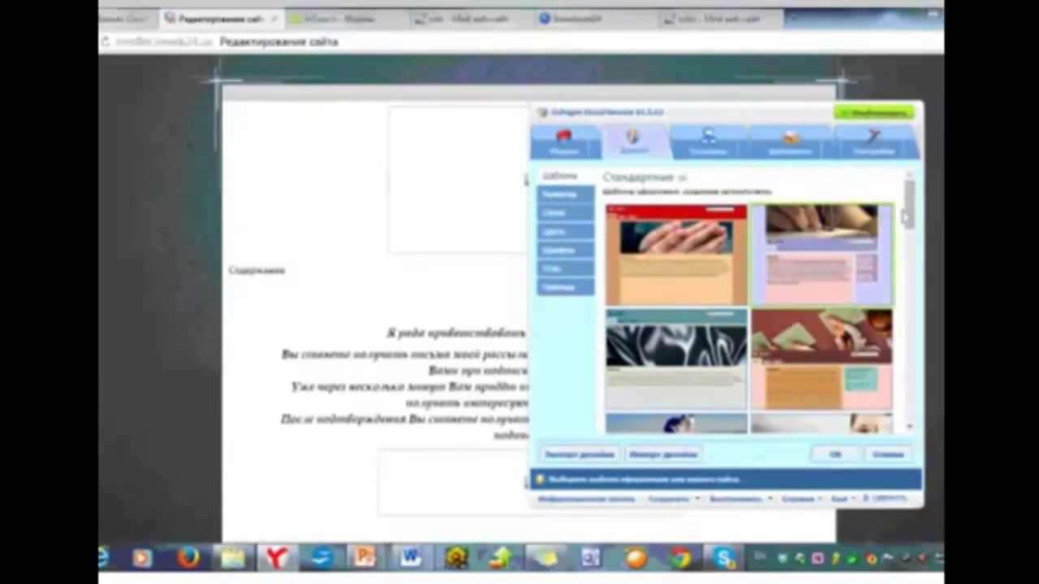
left_click_drag(909, 215, 910, 194)
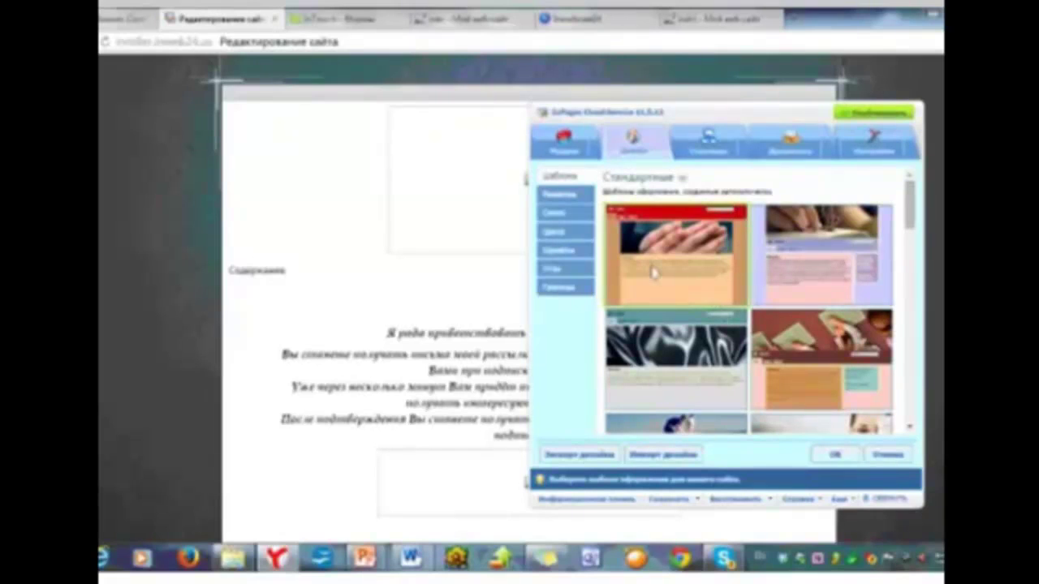
left_click(798, 284)
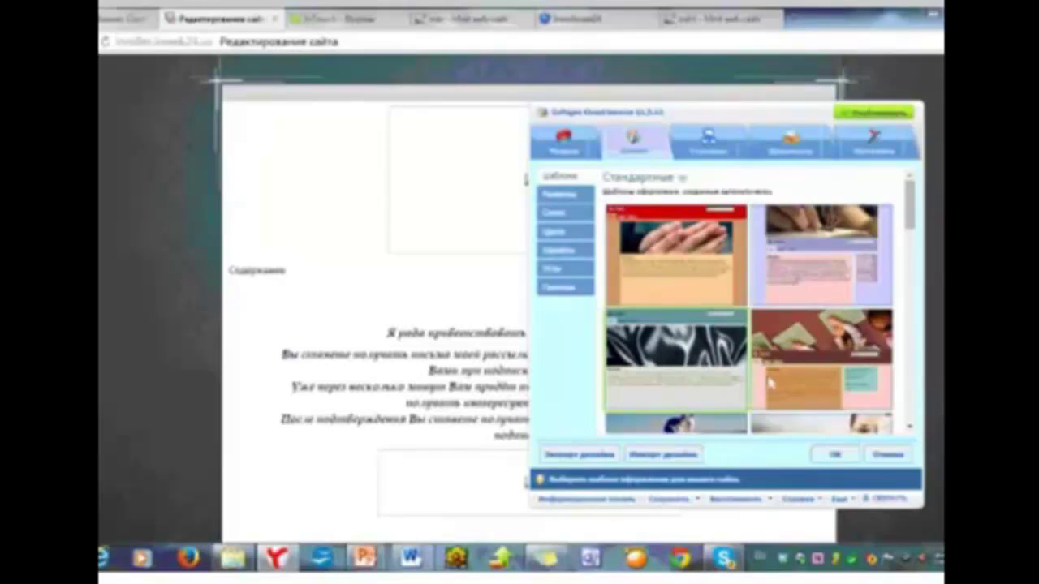
left_click(819, 389)
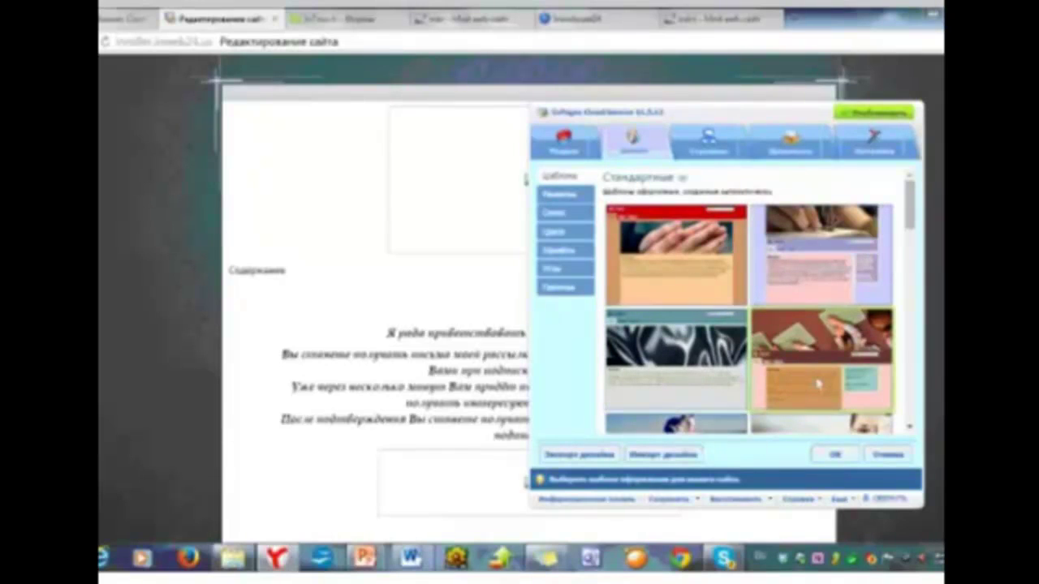
left_click(799, 301)
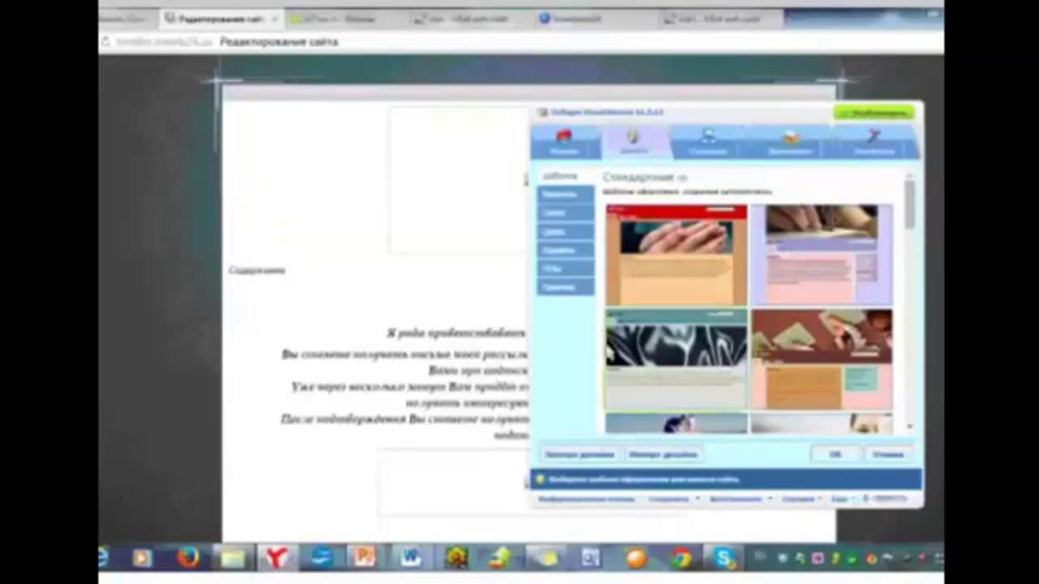
left_click(886, 500)
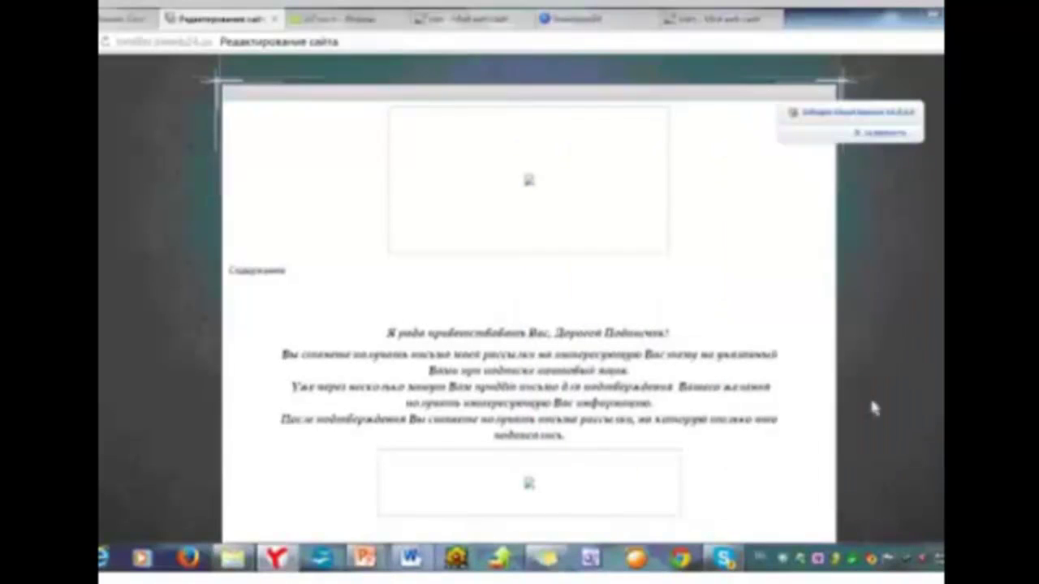
Expand the editor panel and delete the third page in the site's page list.
left_click(883, 134)
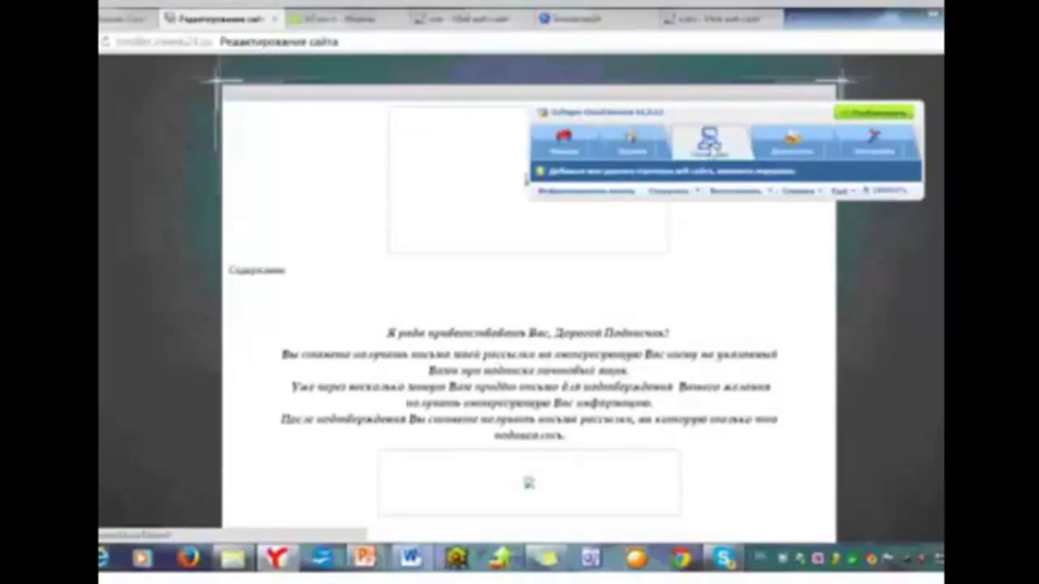
left_click(710, 144)
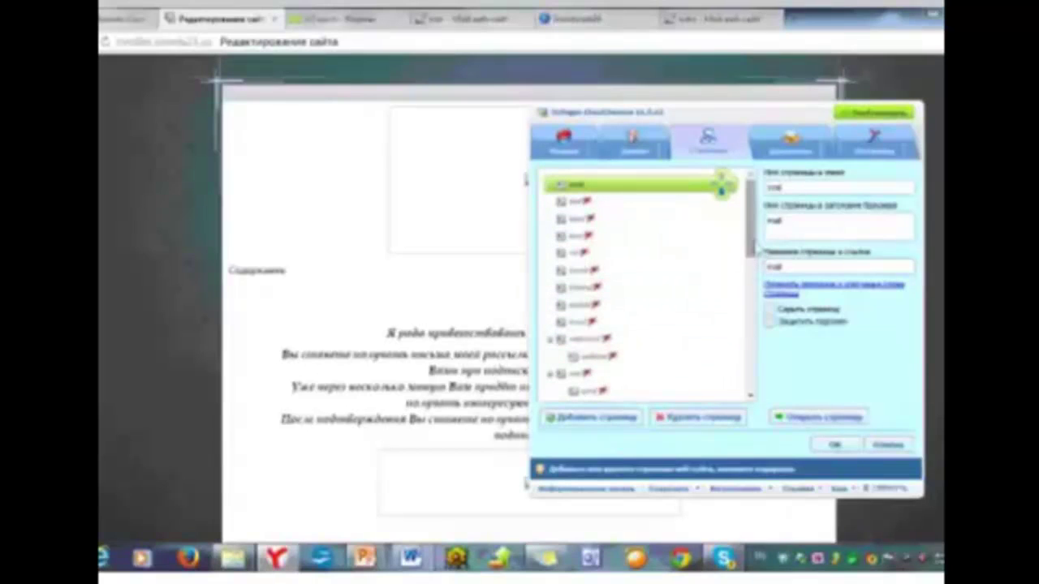
left_click_drag(751, 215, 751, 284)
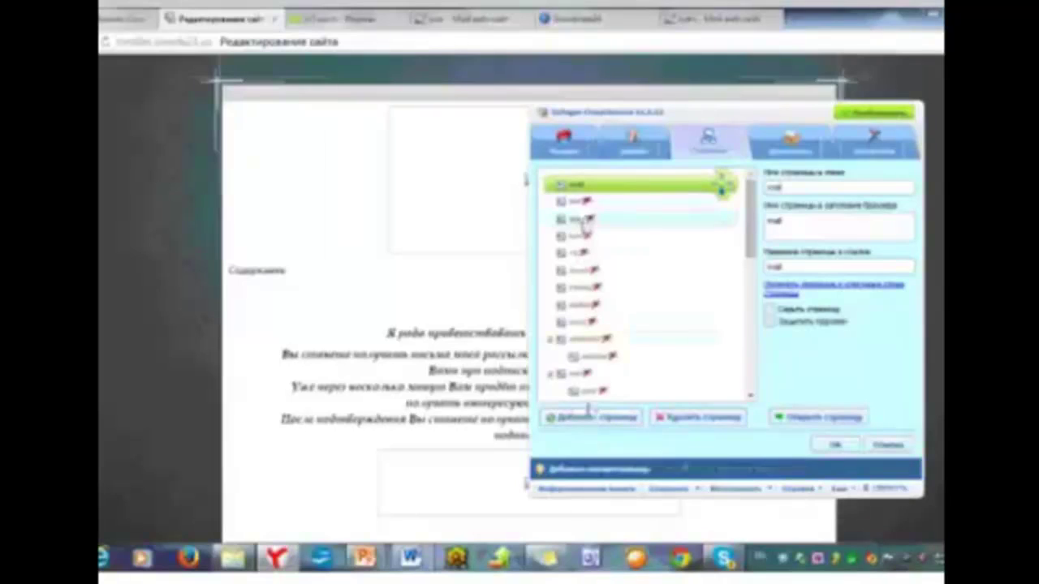
left_click(581, 221)
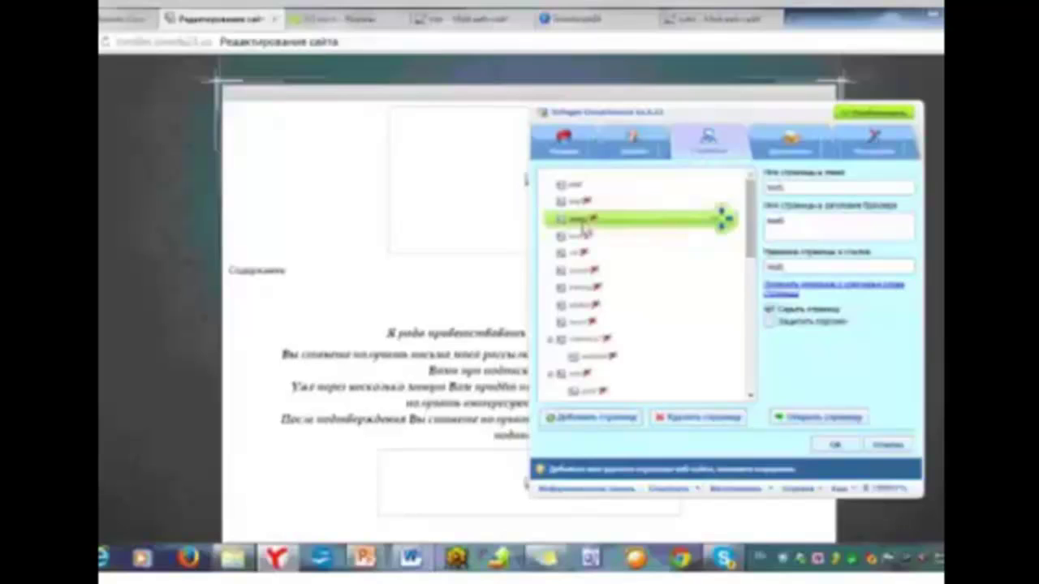
left_click(694, 420)
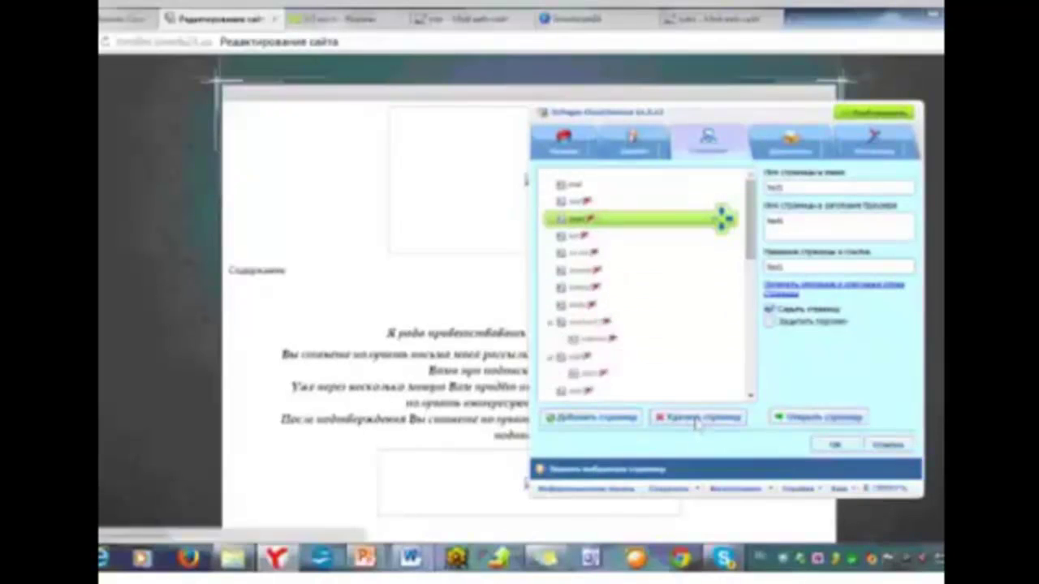
Add a new page to the site and enter a short test name before its default menu name.
left_click(586, 417)
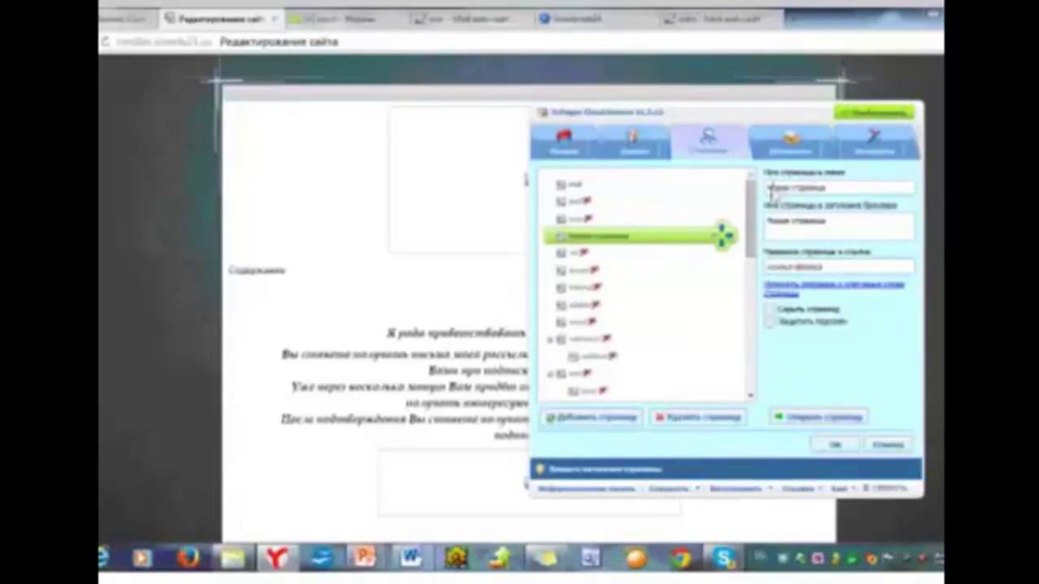
type("Обычная")
type("но")
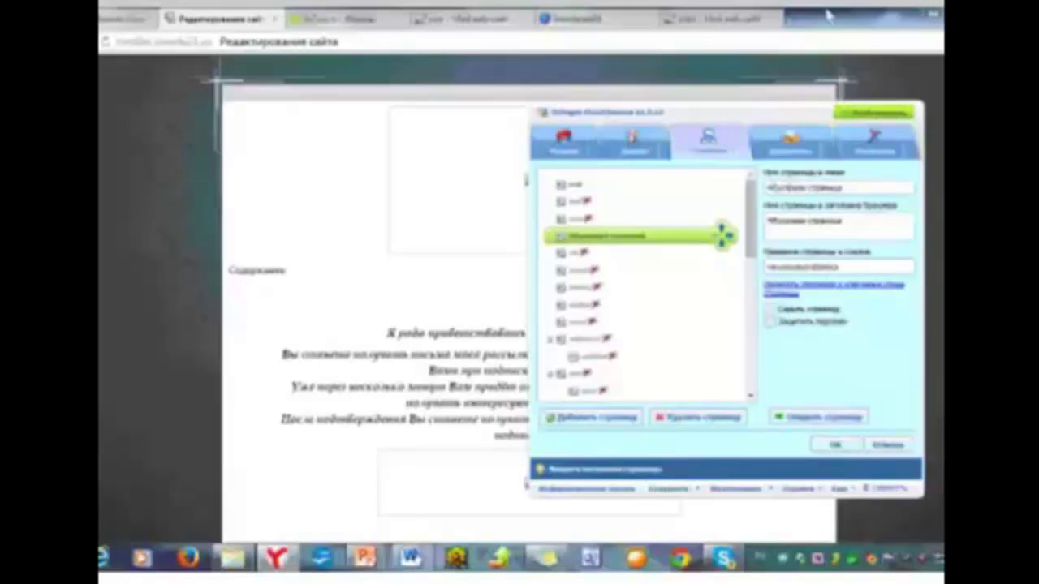
key("BackSpace")
key("BackSpace")
key("BackSpace")
key("BackSpace")
key("BackSpace")
key("BackSpace")
key("BackSpace")
type("Новая")
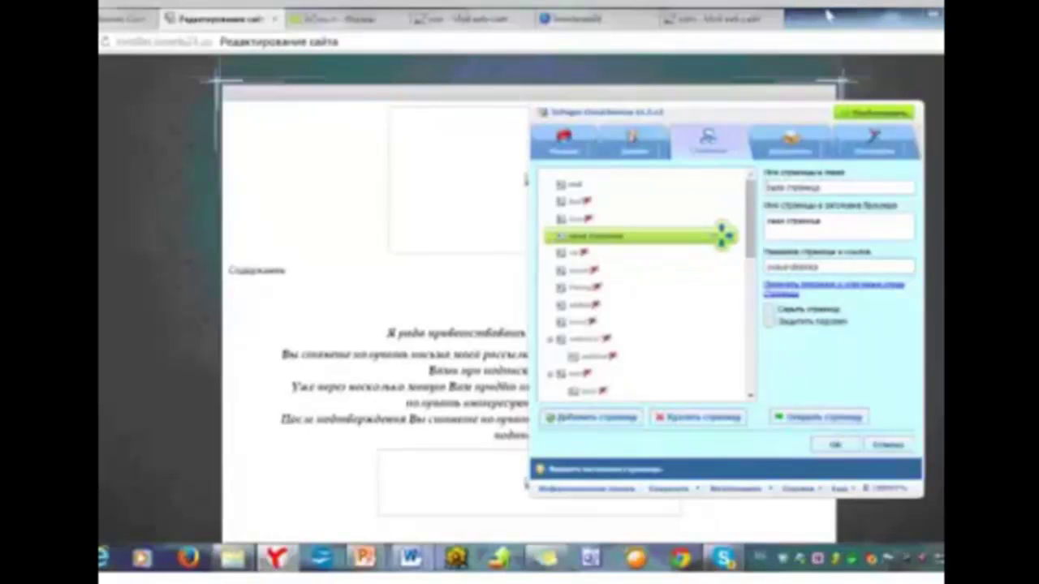
key("Delete")
type("Н")
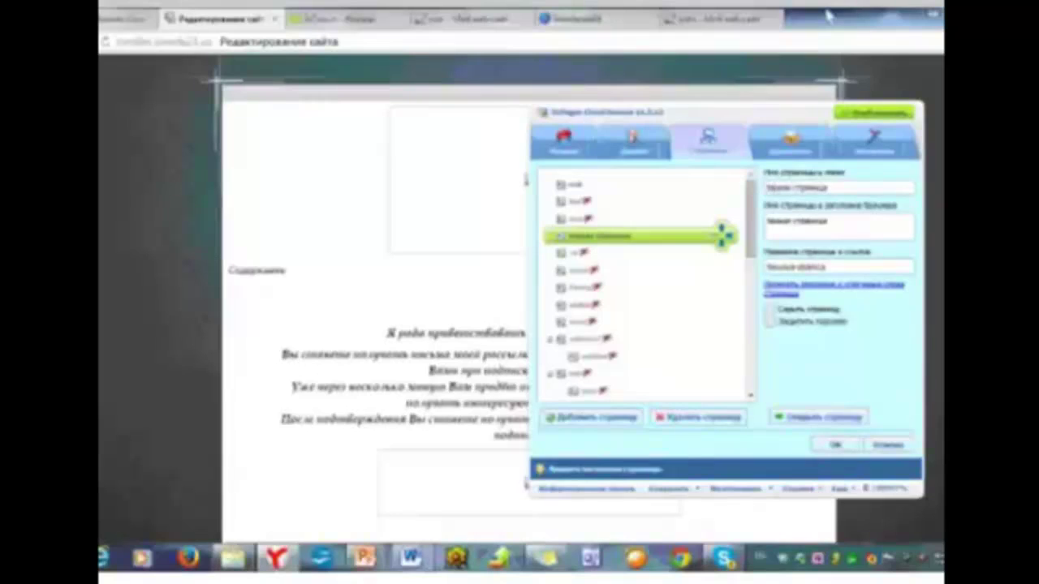
type("ел")
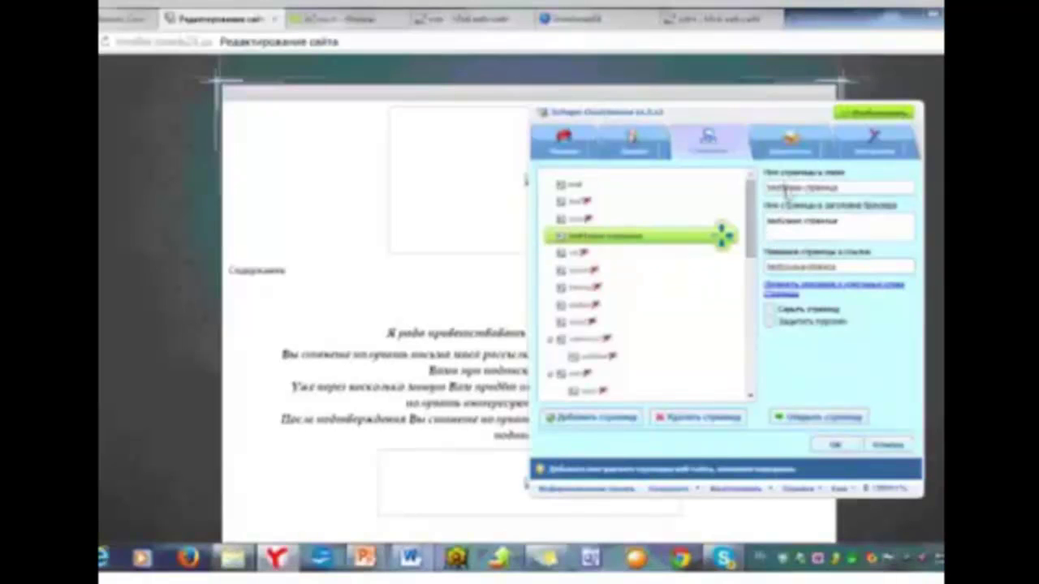
Remove the leftover default wording from the new page's name, hide the page and apply the changes.
left_click_drag(786, 195, 847, 189)
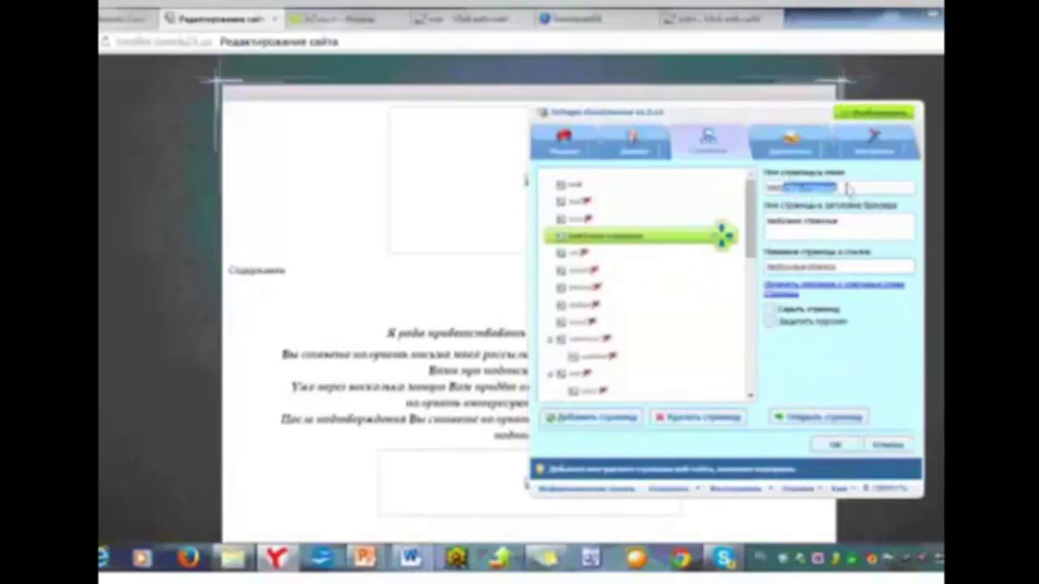
key("BackSpace")
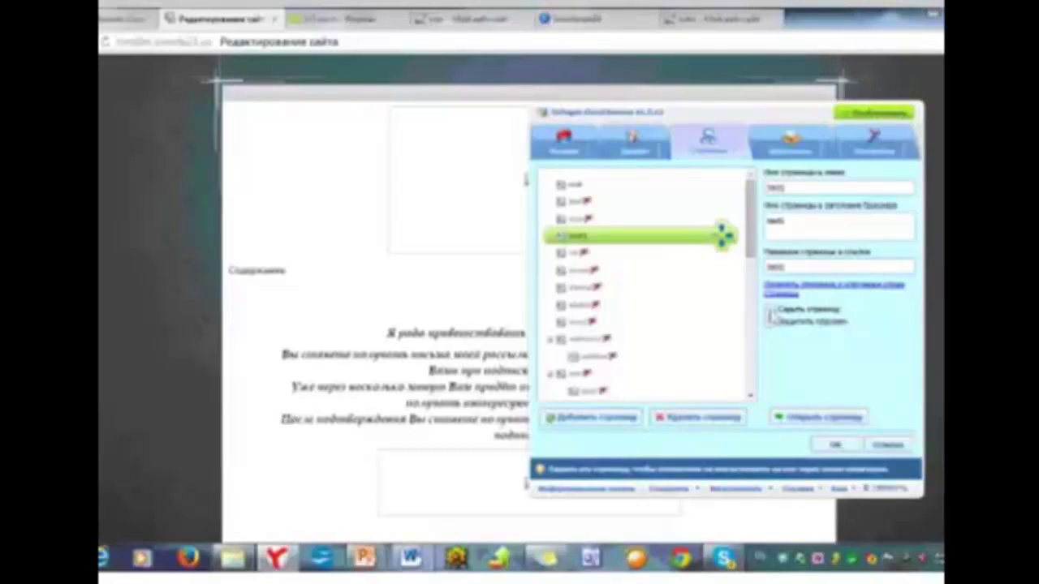
left_click(771, 313)
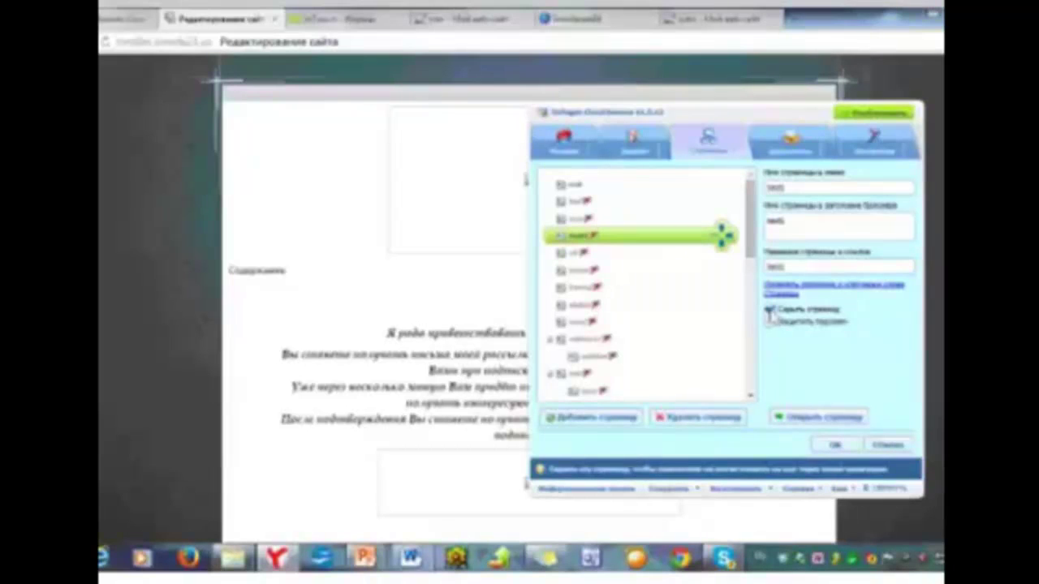
left_click(835, 447)
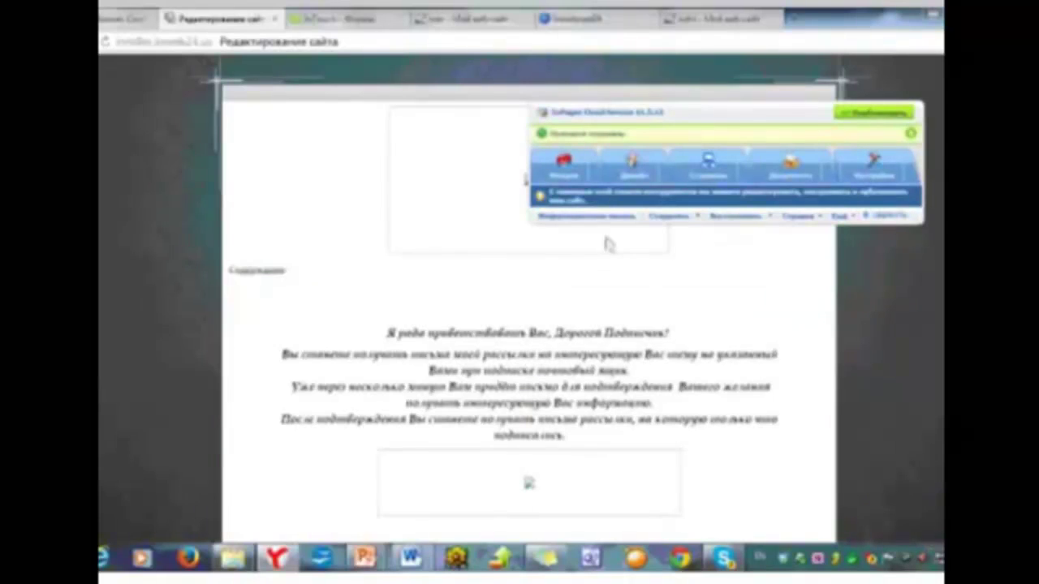
Open the newly added hidden page for editing from the page list and collapse the editor panel.
left_click(712, 170)
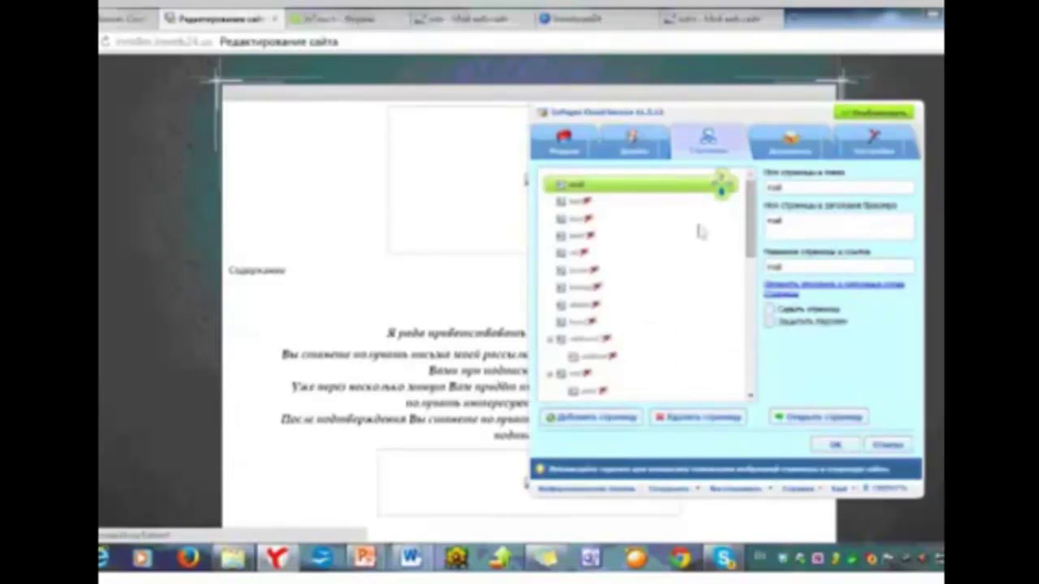
left_click(577, 236)
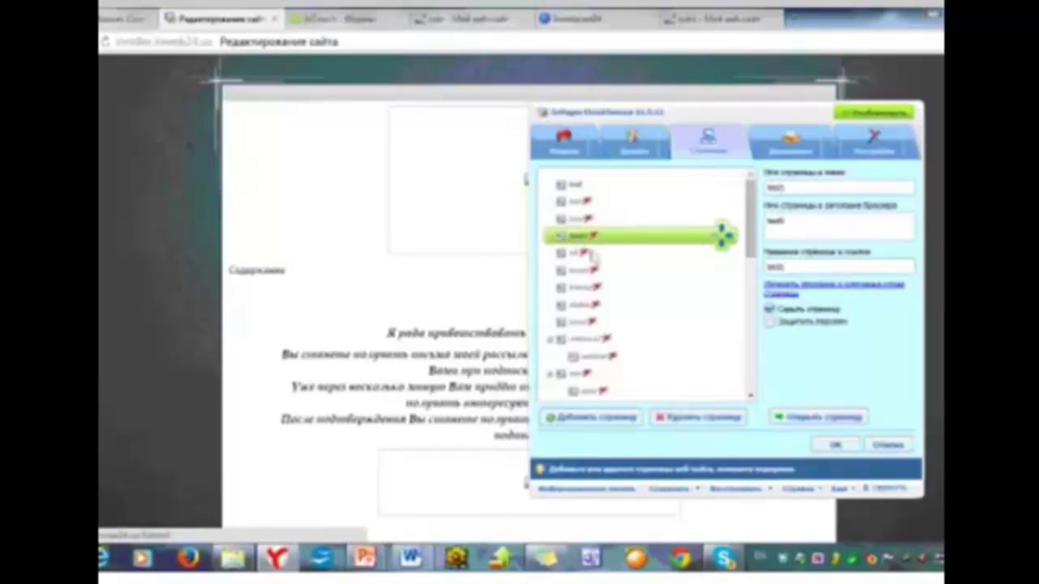
left_click(809, 423)
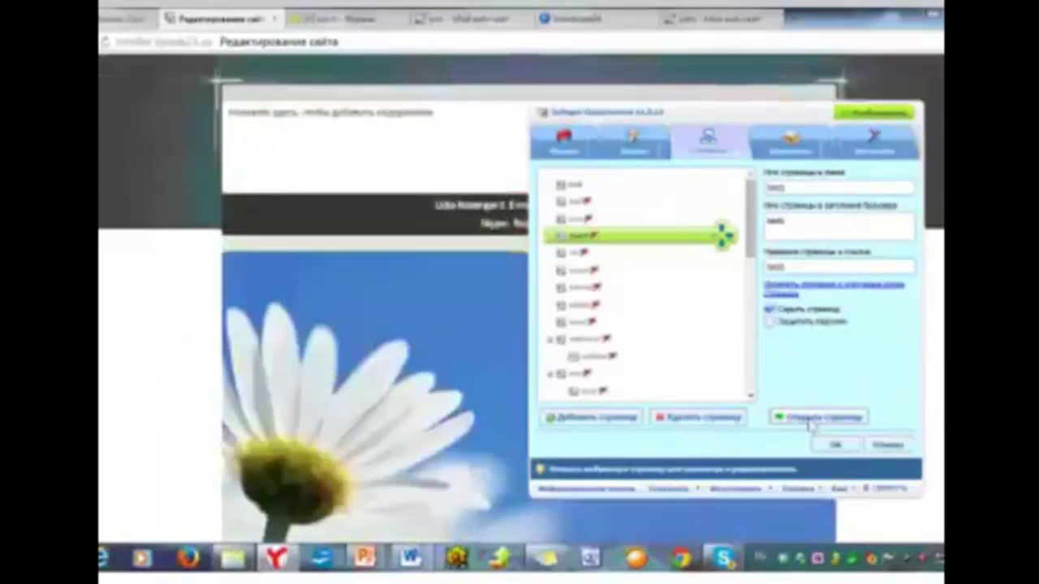
left_click(889, 492)
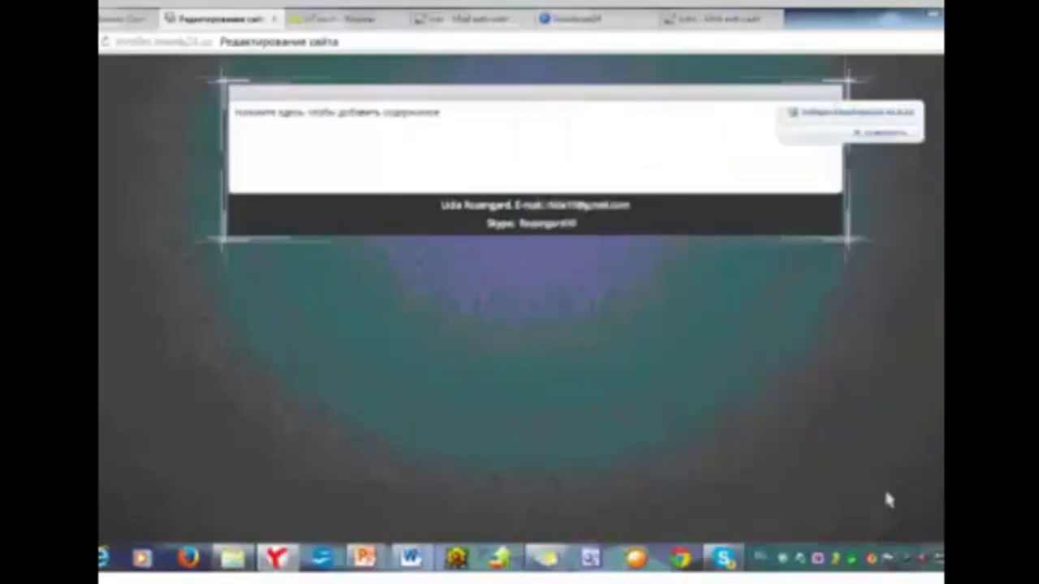
Move the collapsed floating editor panel aside so that it no longer covers the page's content block.
left_click(416, 121)
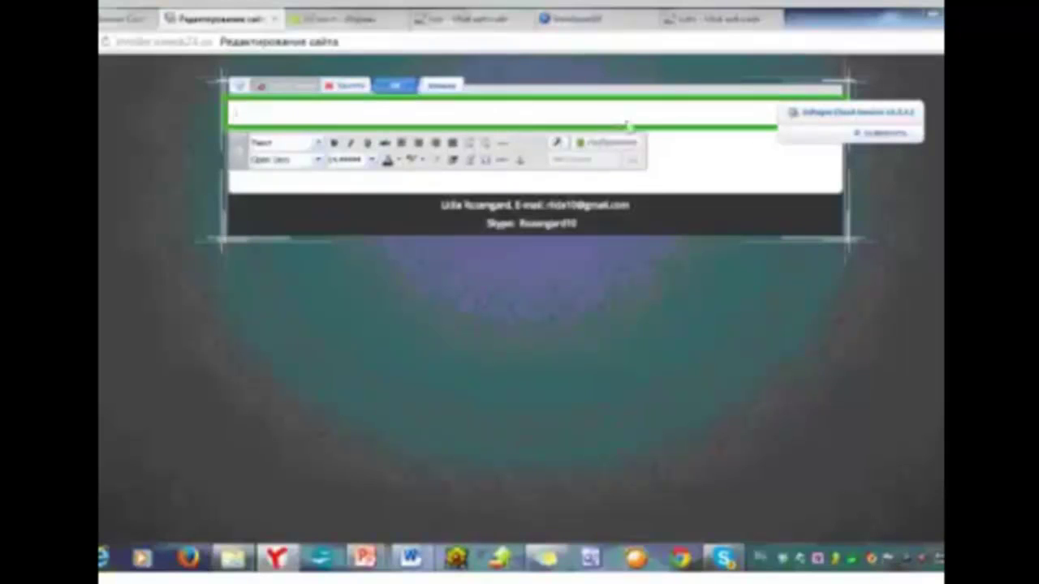
left_click(792, 136)
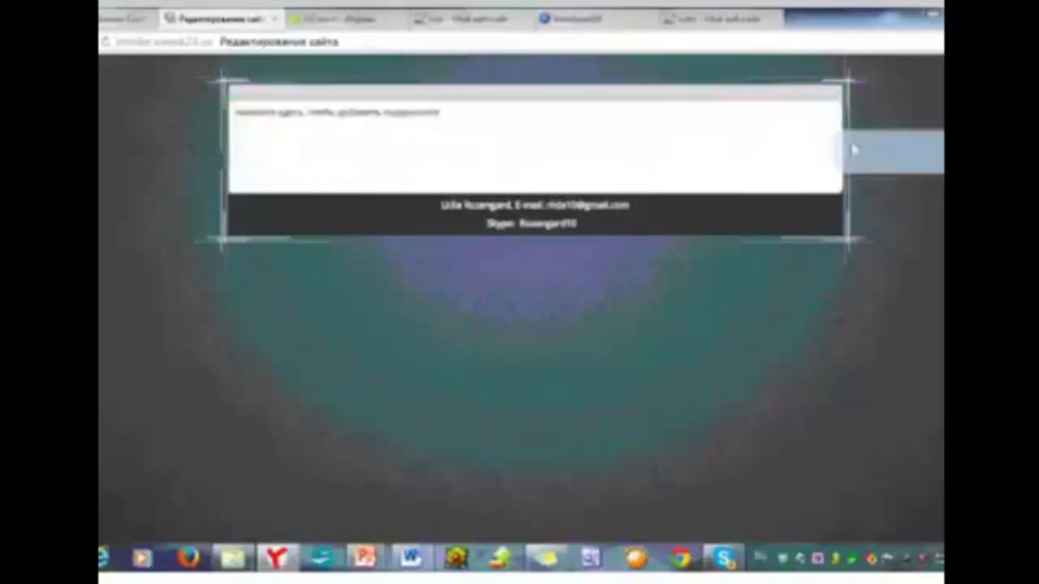
Open the page's empty content block for editing, with its formatting toolbar shifted slightly, and start inserting an image from a file.
mouse_move(656, 121)
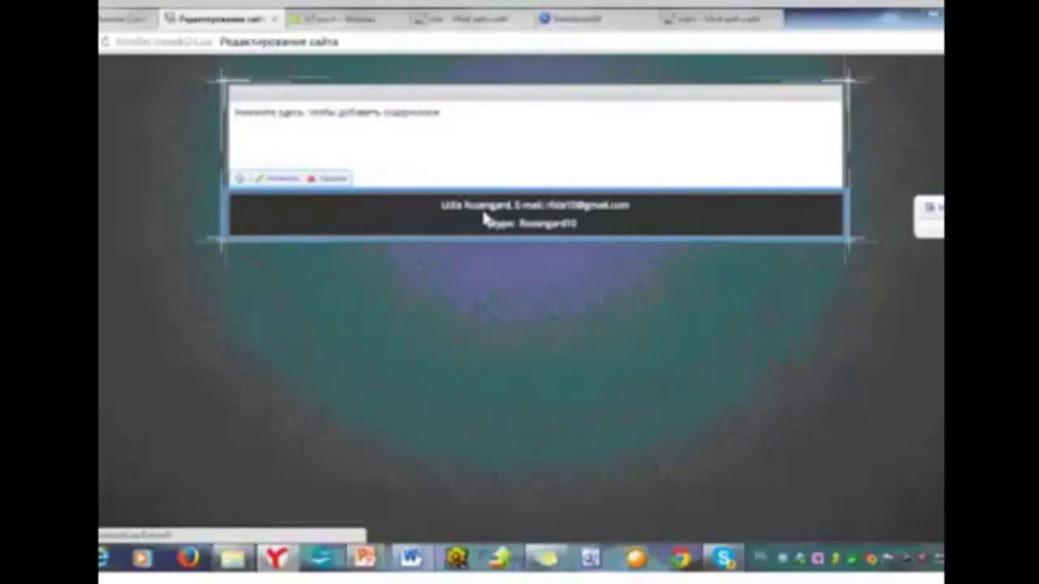
left_click(451, 116)
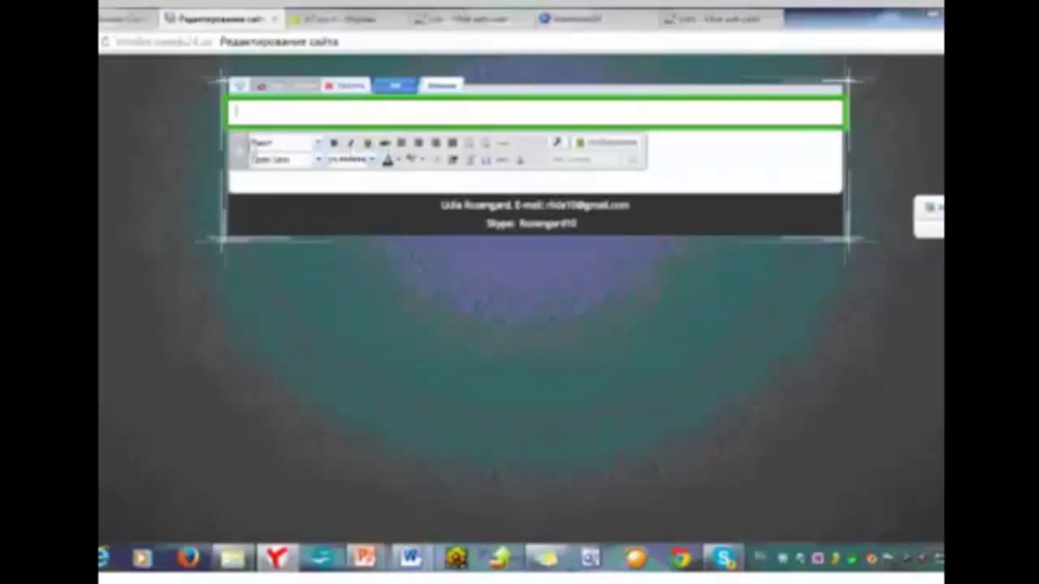
left_click_drag(240, 157, 213, 156)
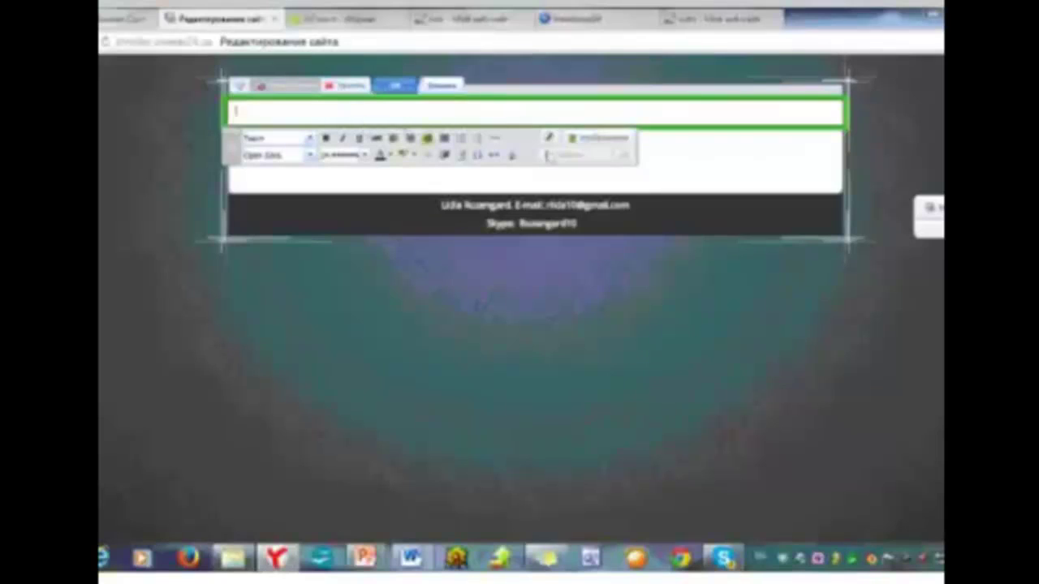
left_click(598, 139)
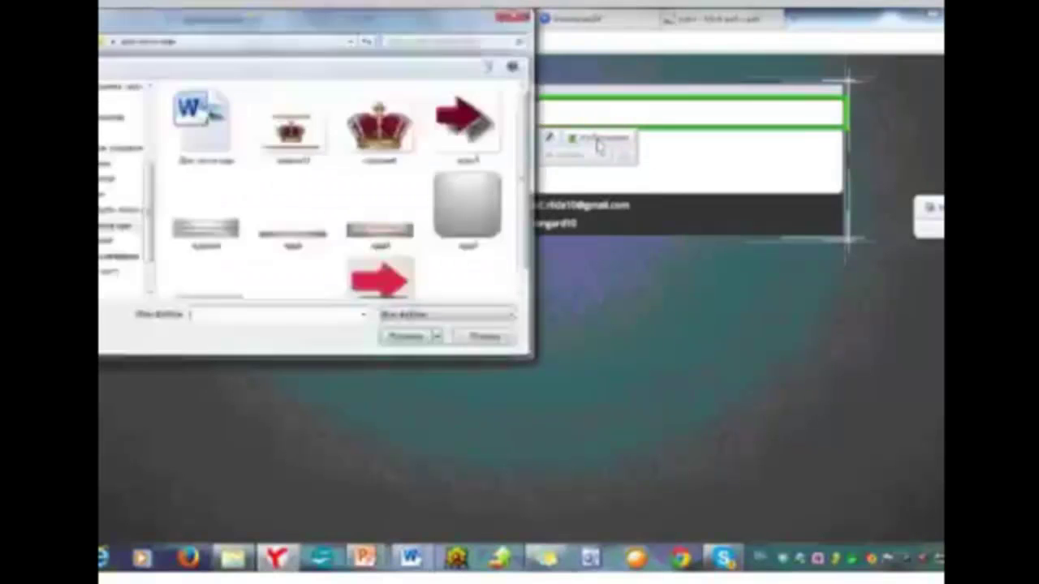